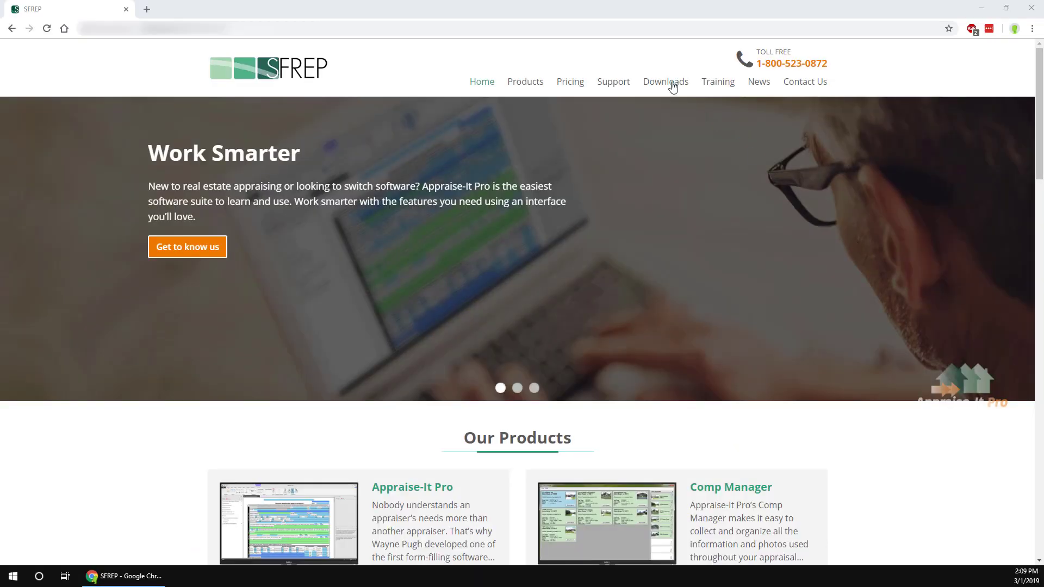
Go to the Downloads page on the SFREP website.
left_click(672, 85)
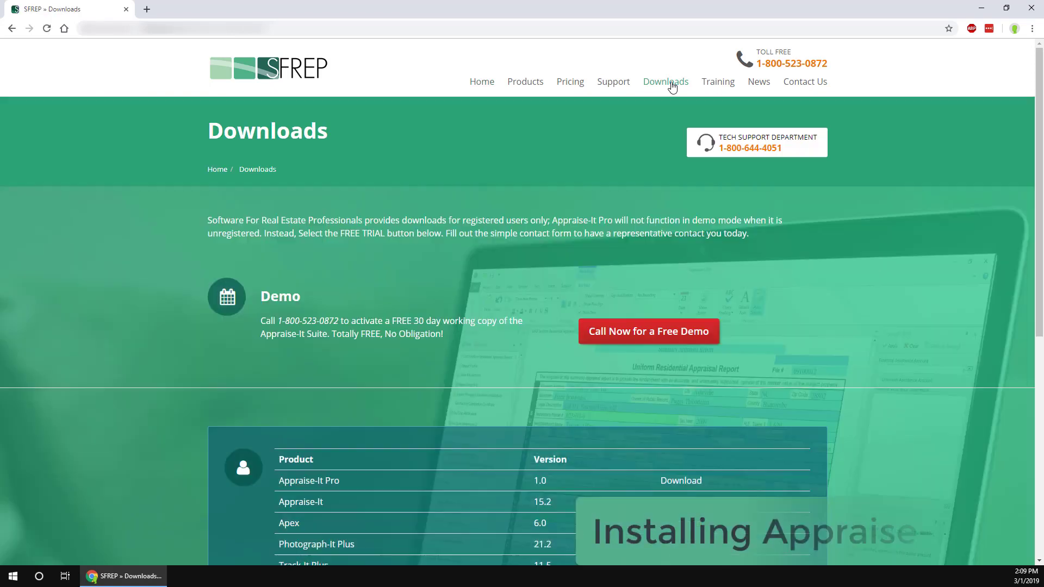
scroll(707, 294, "down", 7)
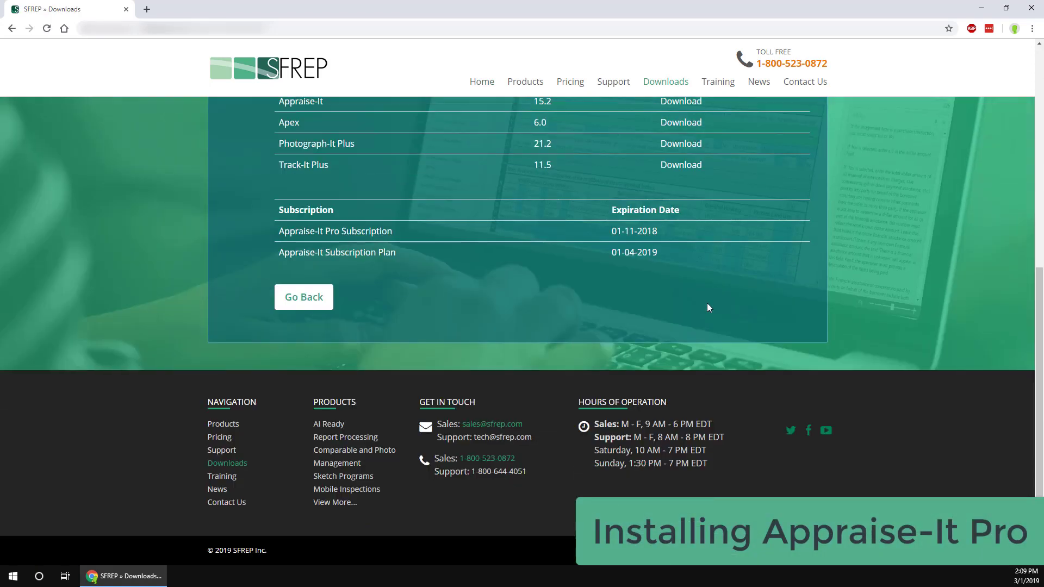
left_click(326, 295)
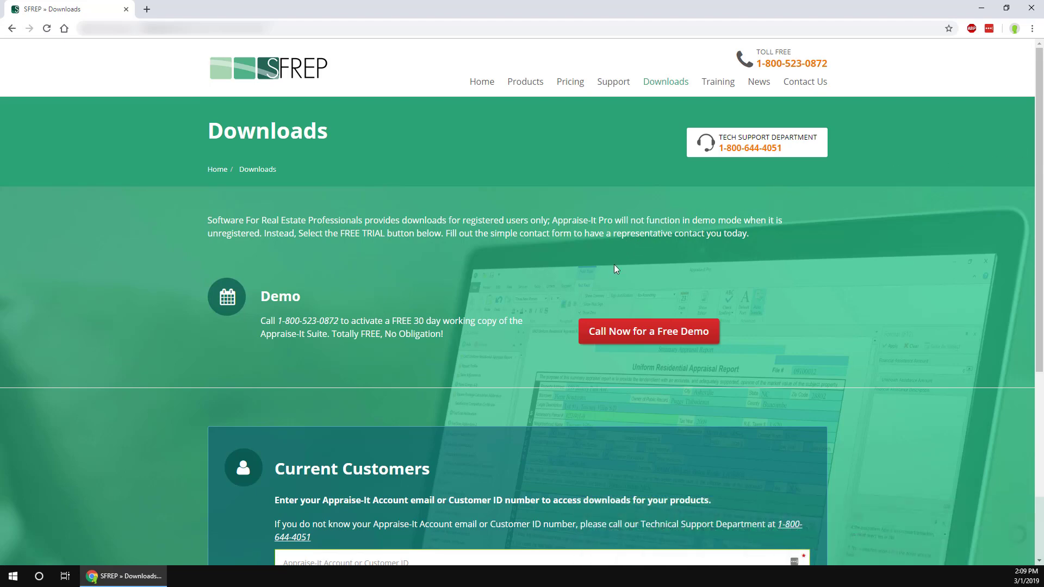
scroll(612, 271, "down", 5)
Enter the account e-mail, list its downloads, and download the Appraise-It Pro 1.0 installer.
left_click(572, 268)
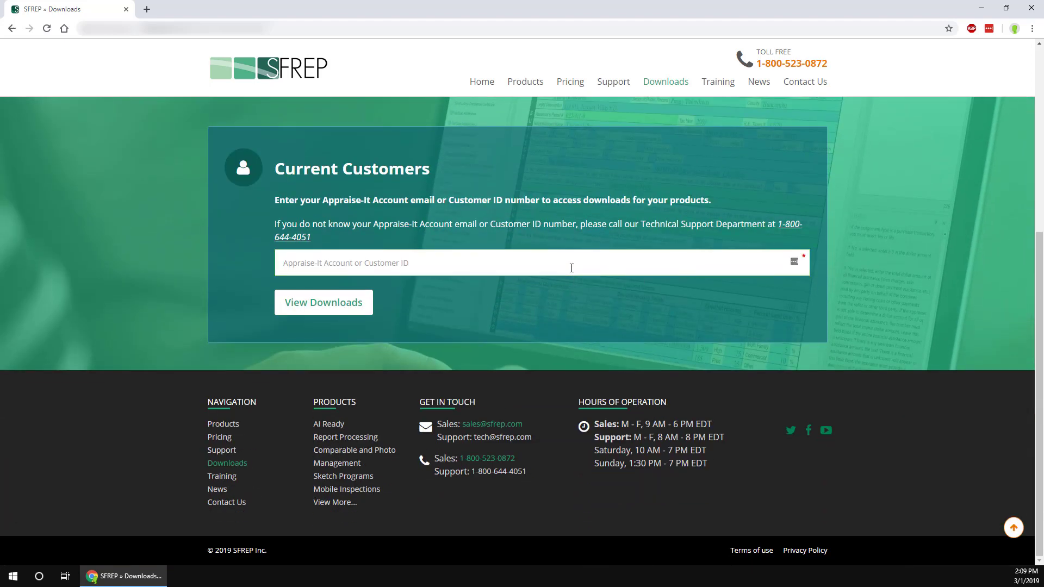
left_click(350, 303)
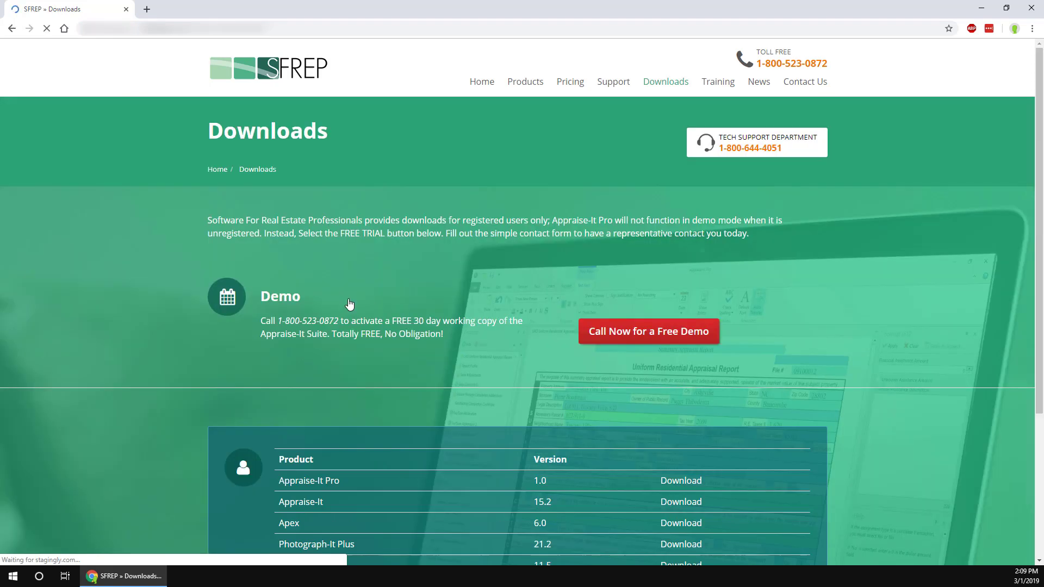
scroll(490, 395, "down", 4)
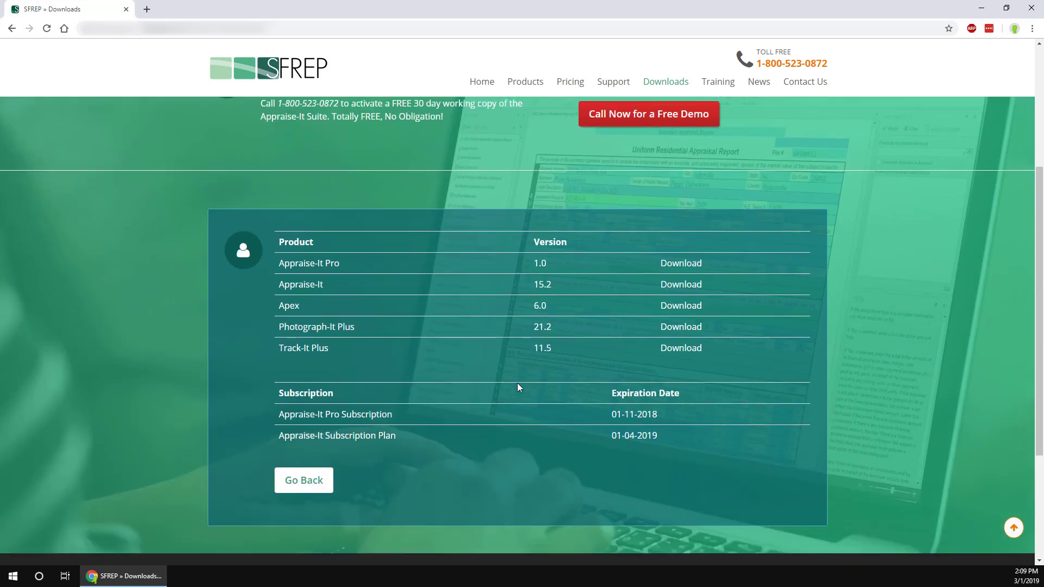
left_click(681, 268)
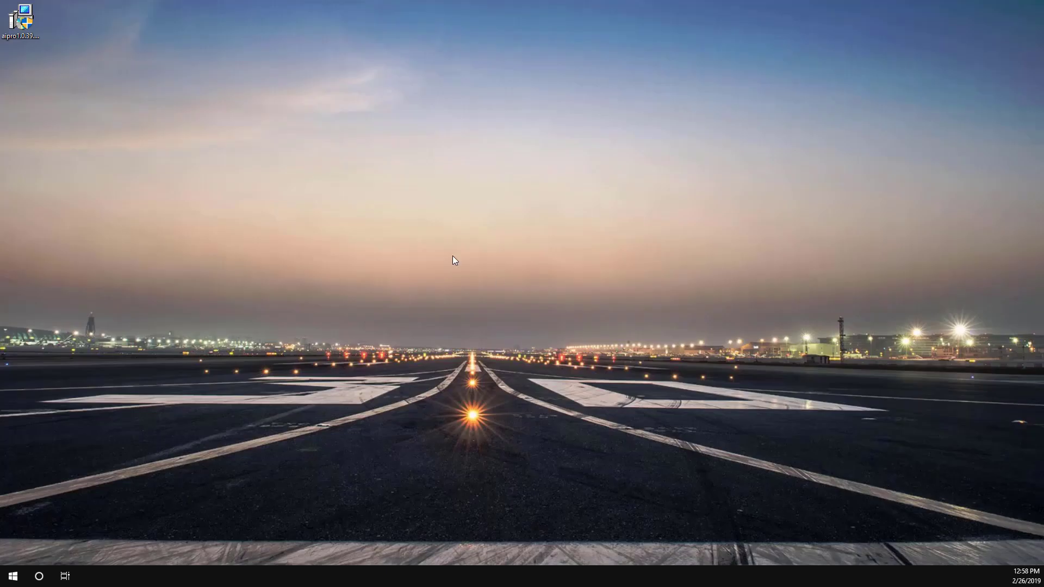
Run the aipro installer, accept the license, and install to the default SFREP folder.
double_click(24, 25)
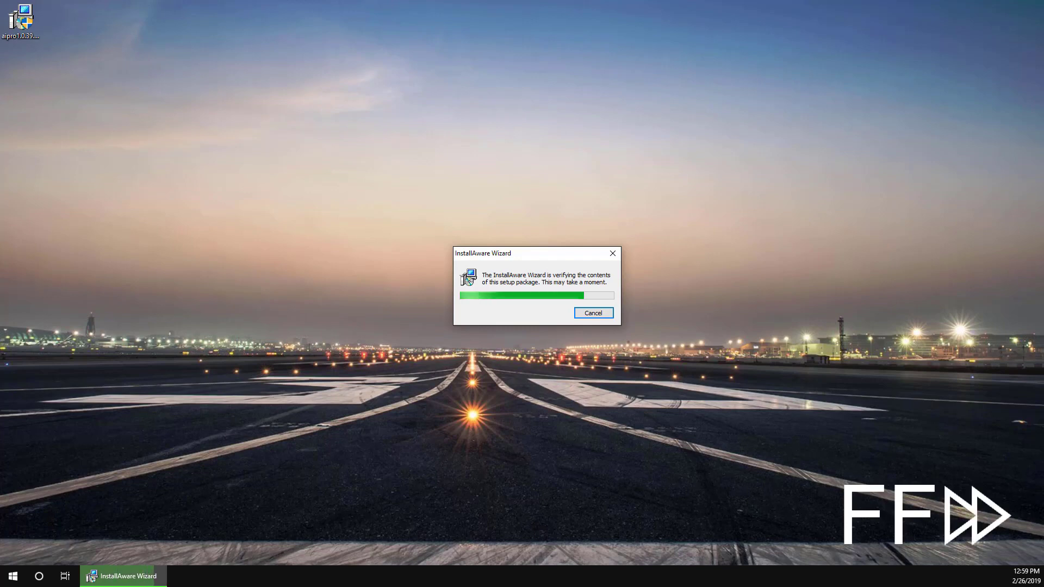
left_click(652, 406)
left_click(523, 376)
left_click(652, 406)
left_click(653, 406)
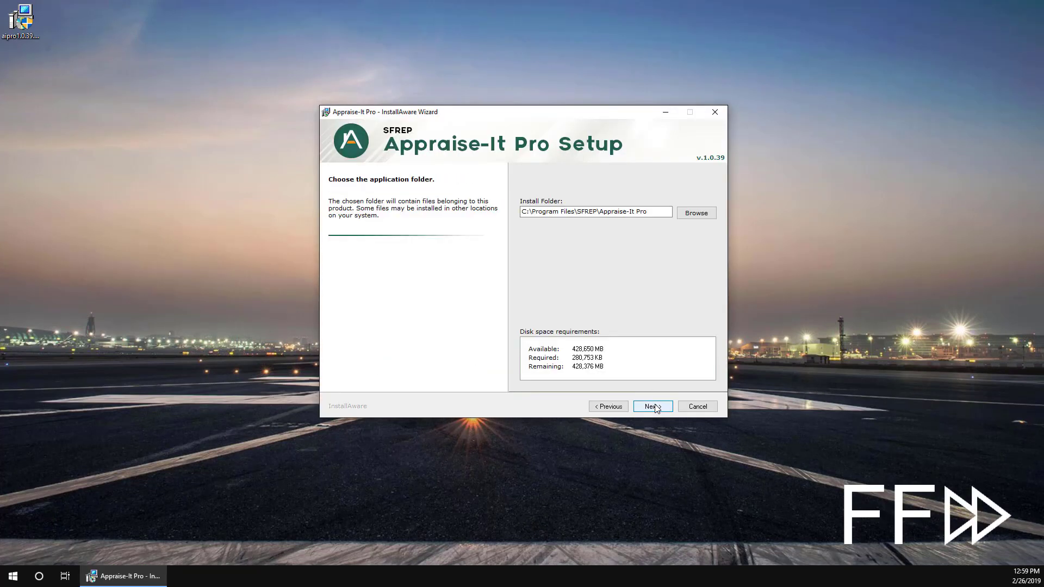
left_click(652, 406)
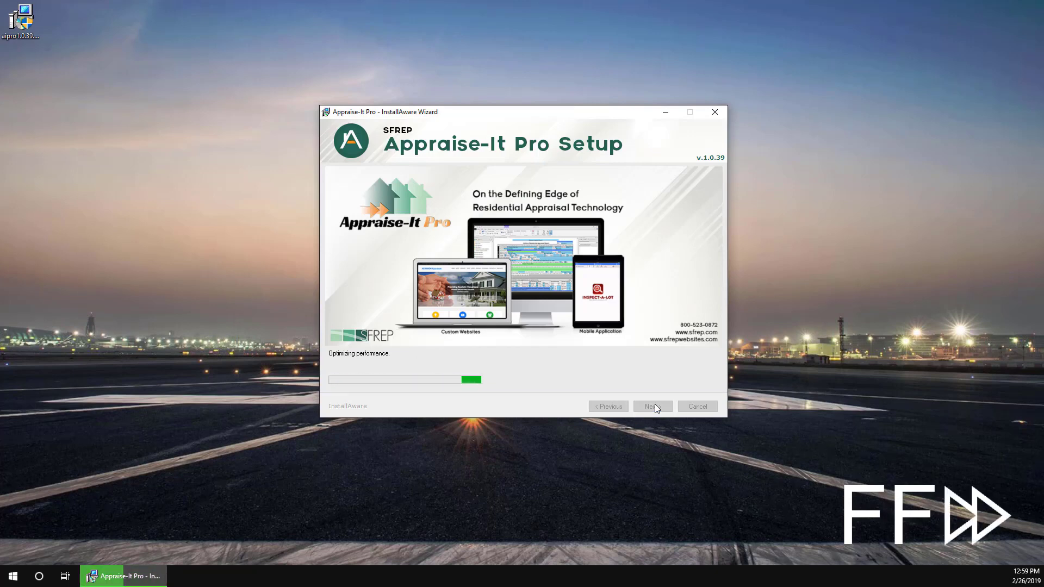
left_click(653, 407)
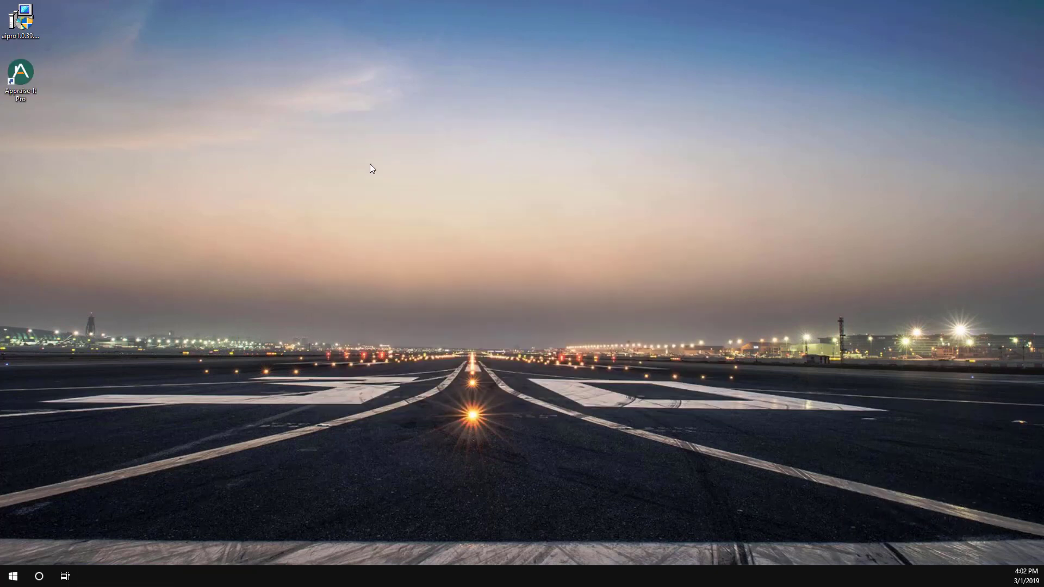
Launch Appraise-It Pro from its new desktop shortcut.
double_click(21, 71)
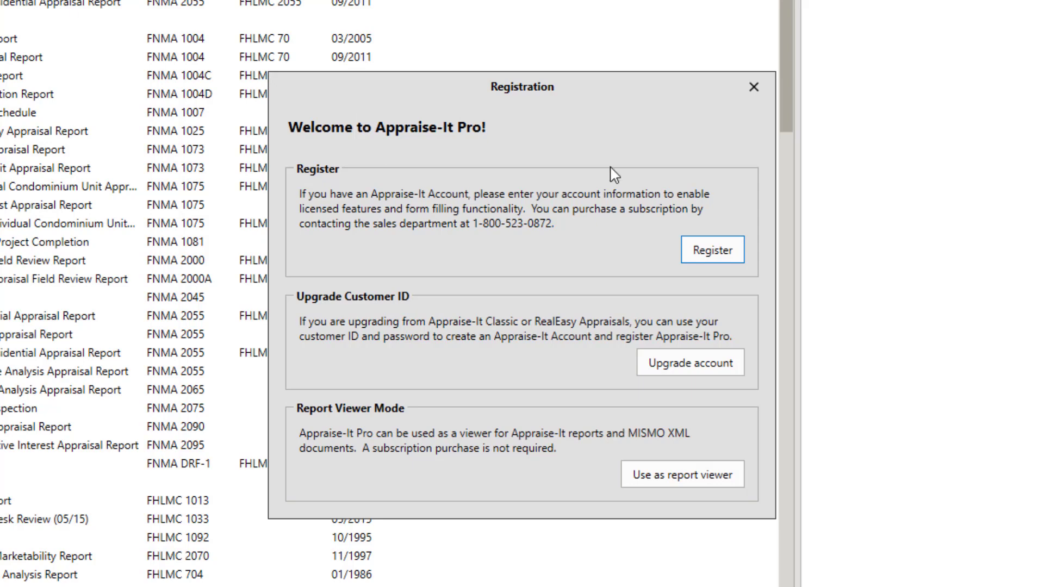
Register with the existing account's e-mail and password, confirm the customer ID, and close the success message.
left_click(713, 252)
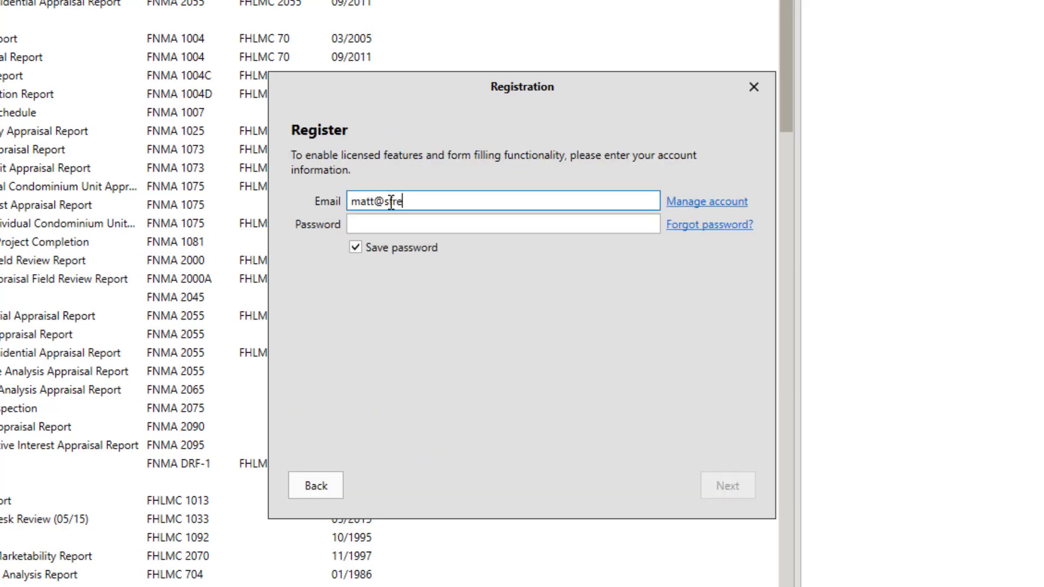
key("Tab")
type("•••••")
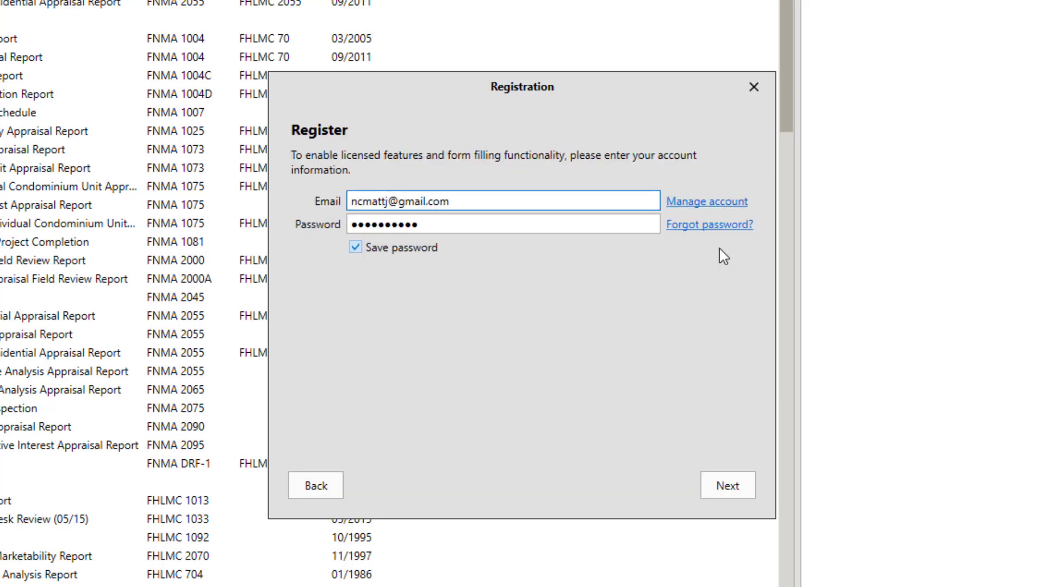
left_click(739, 491)
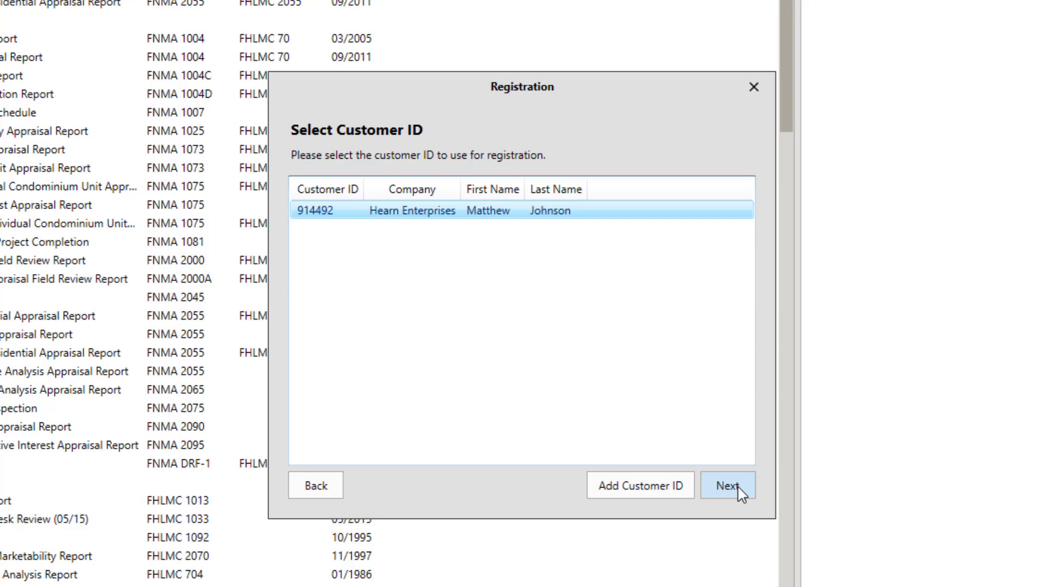
left_click(727, 486)
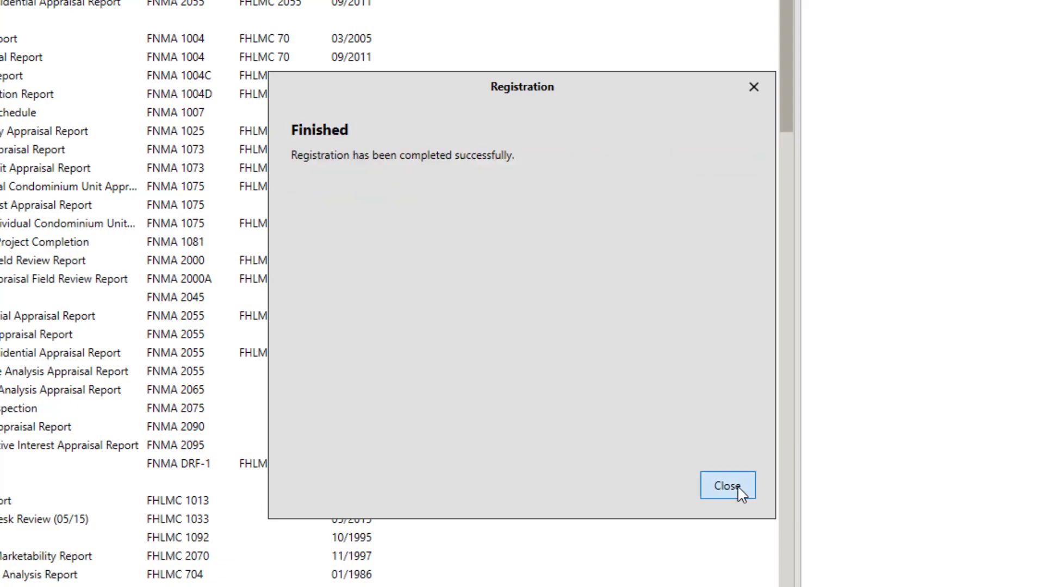
left_click(740, 491)
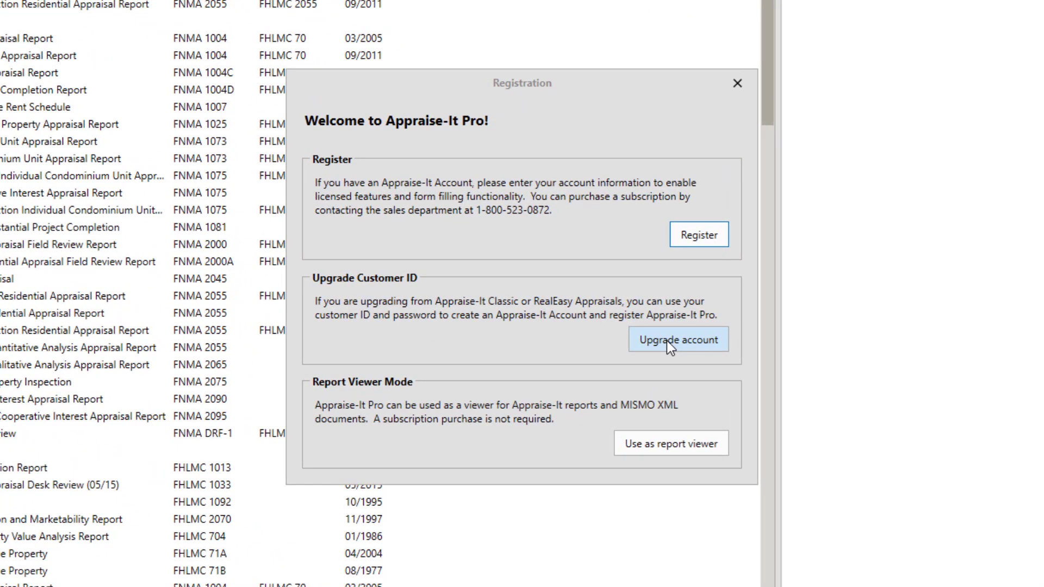
Choose Upgrade account, log in with the customer ID and password, and continue to Create Appraise-It Account.
left_click(615, 323)
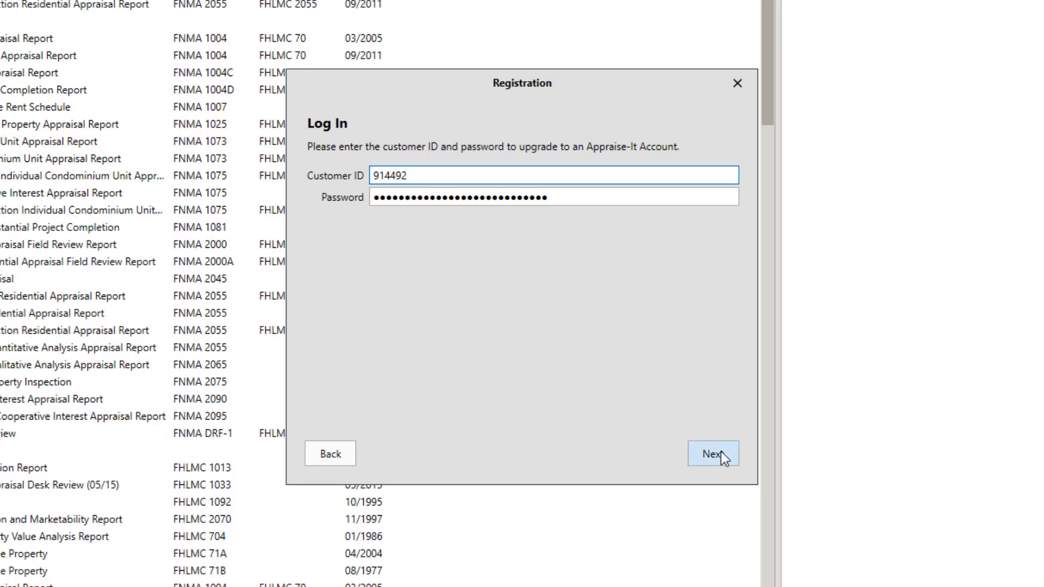
left_click(713, 454)
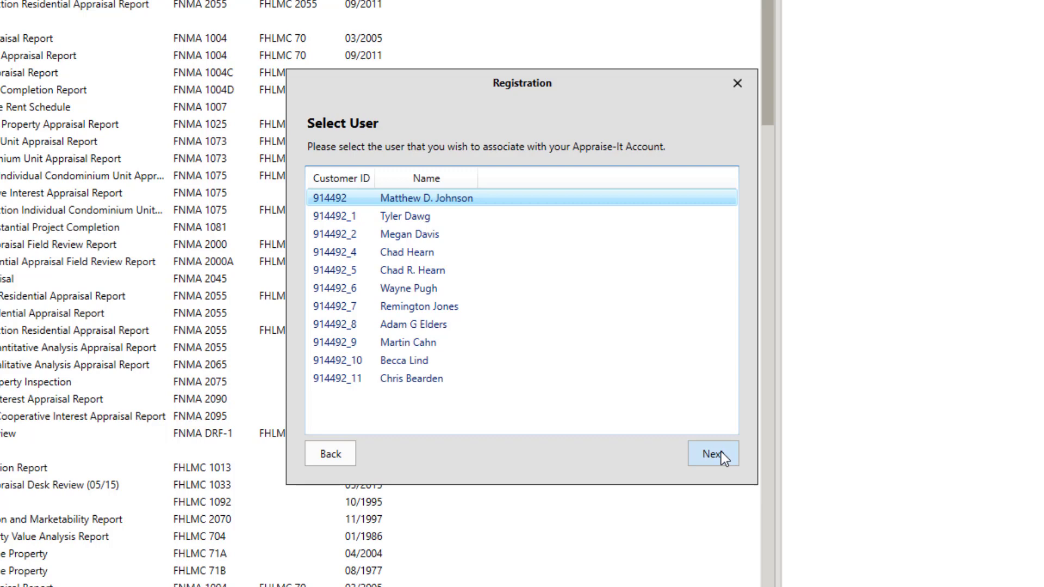
left_click(722, 451)
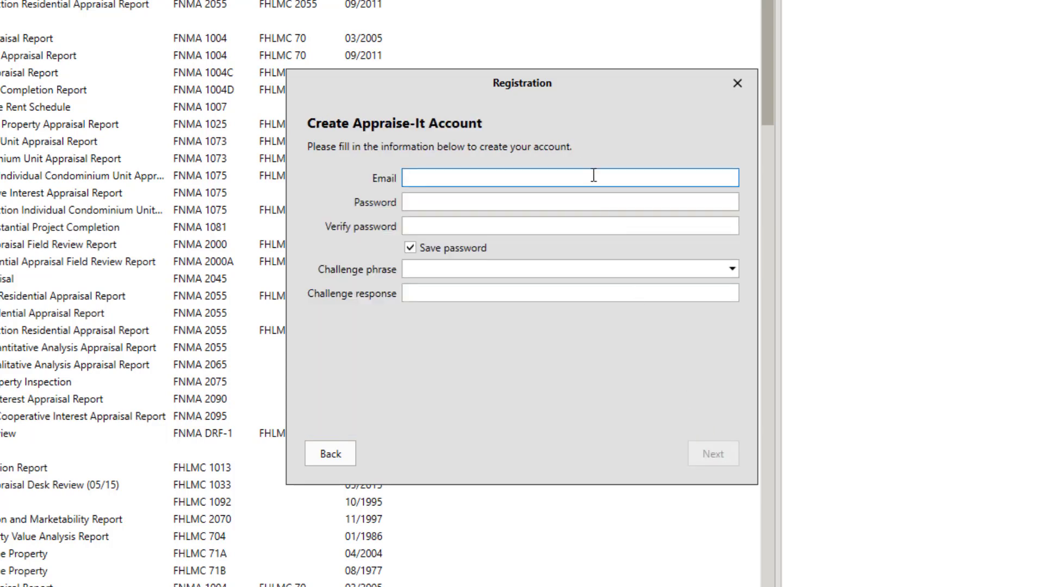
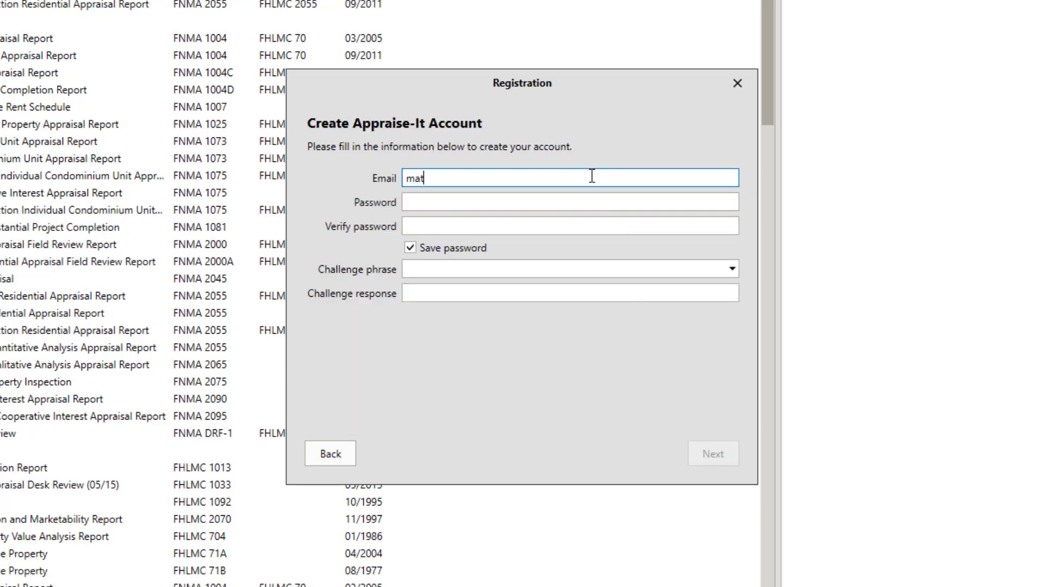
Enter the new account's e-mail address and password, then confirm the password.
key("Tab")
type("********")
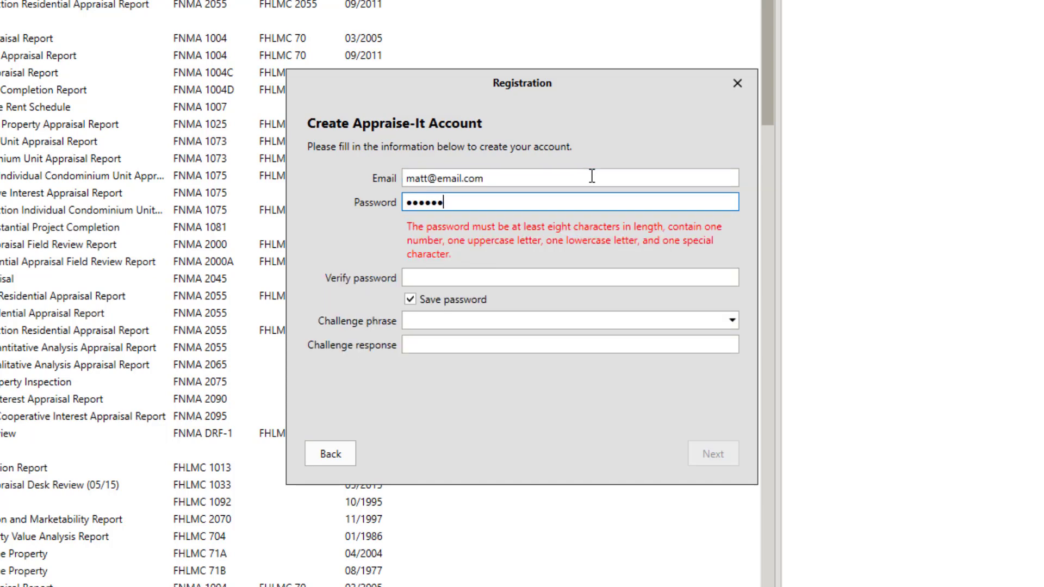
type("**")
key("Tab")
type("****")
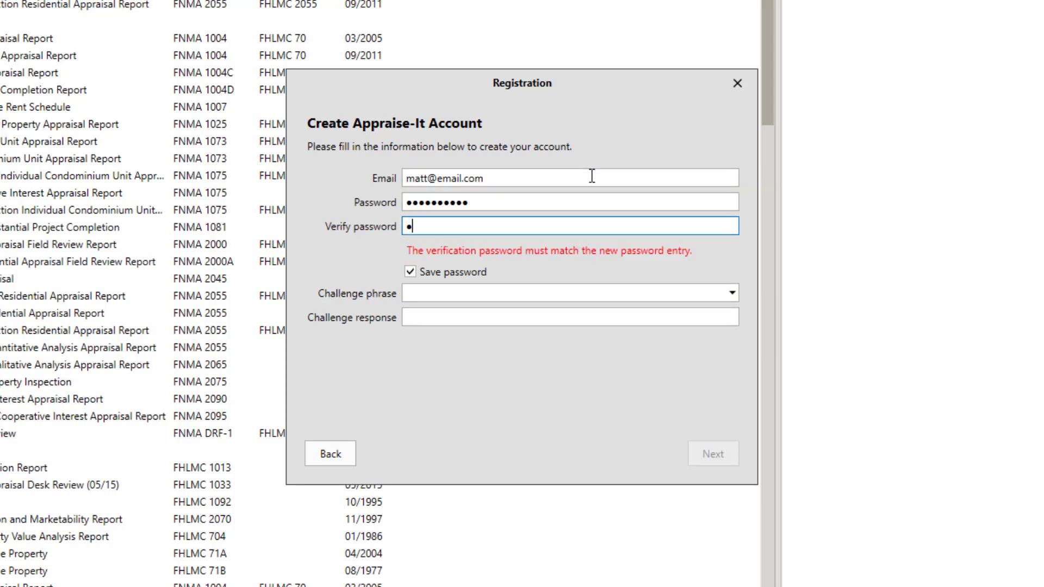
type("******")
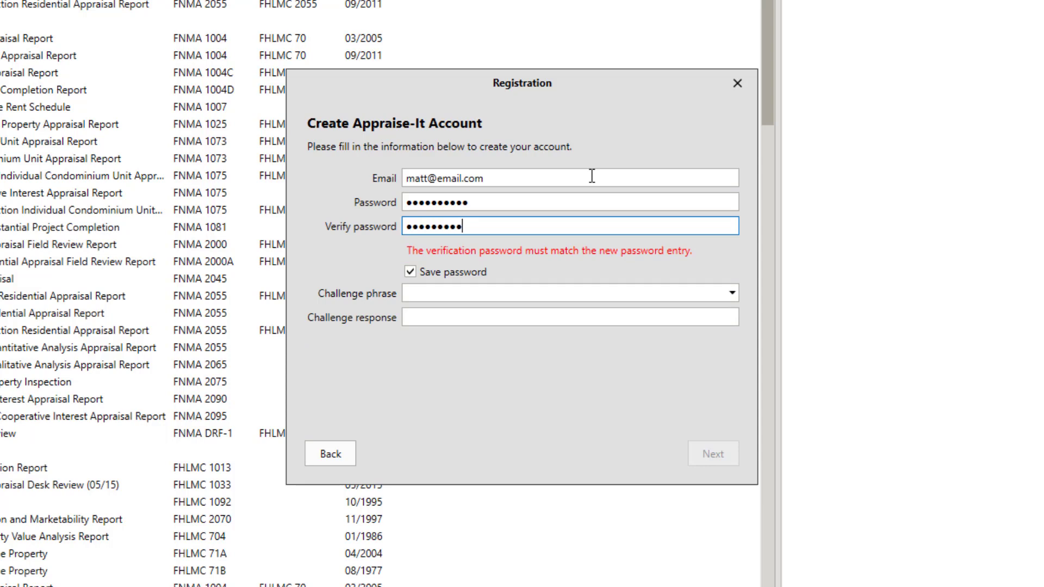
key("Tab")
key("Tab")
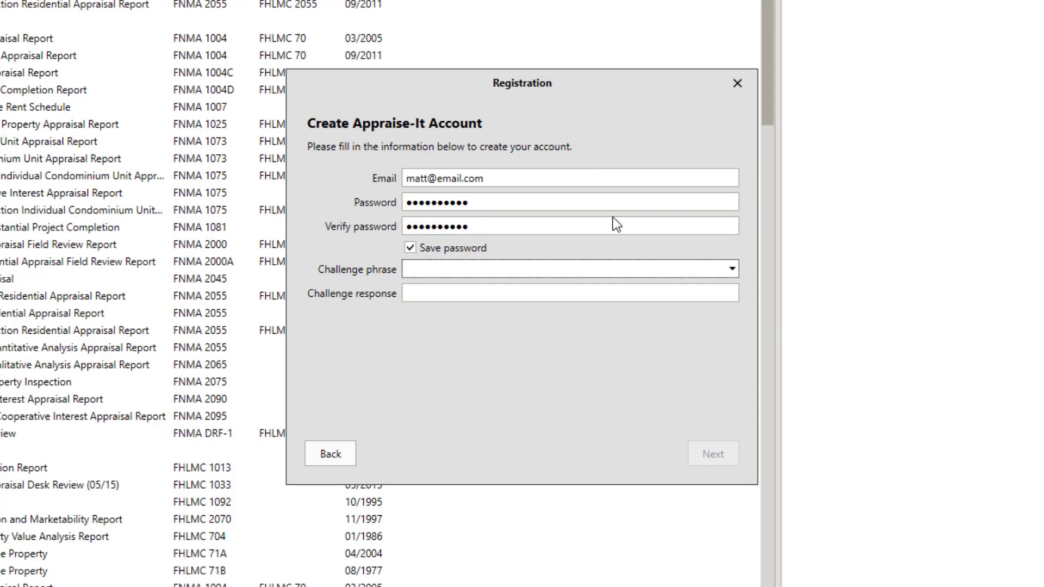
Choose the birth-city challenge question, enter its answer, and submit to finish registration.
left_click(620, 265)
left_click(609, 289)
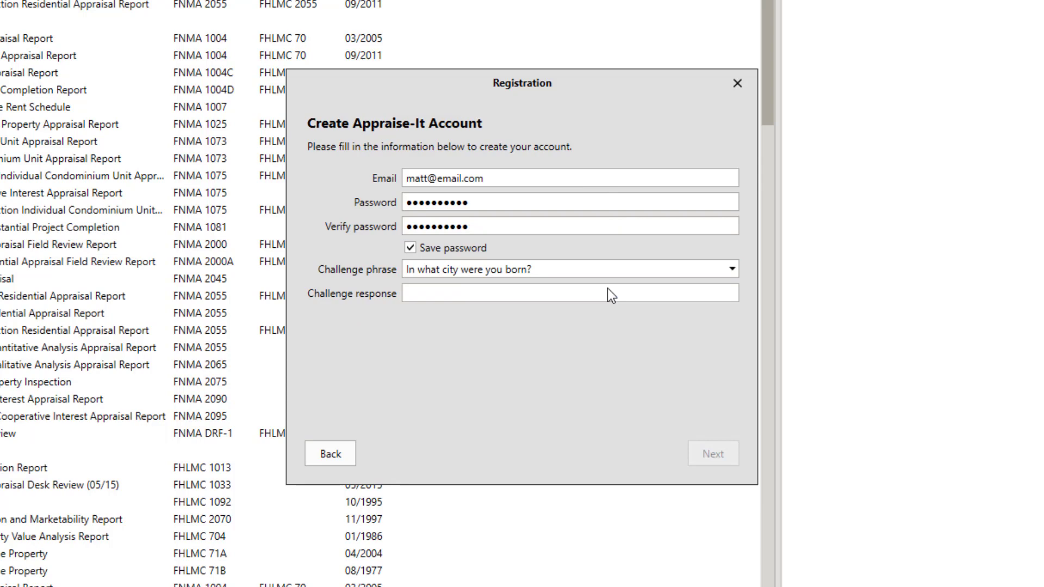
left_click(580, 294)
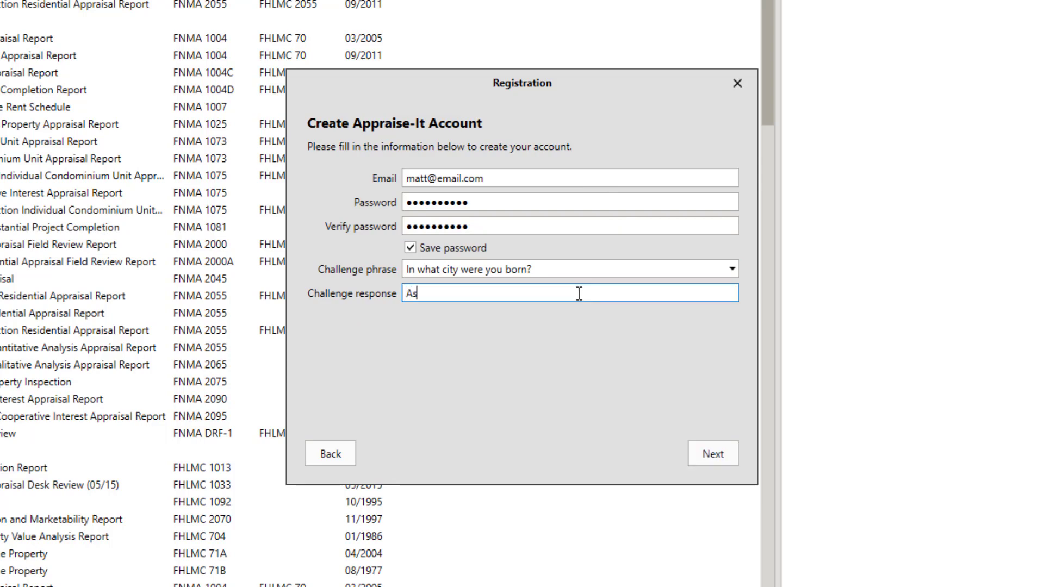
left_click(702, 452)
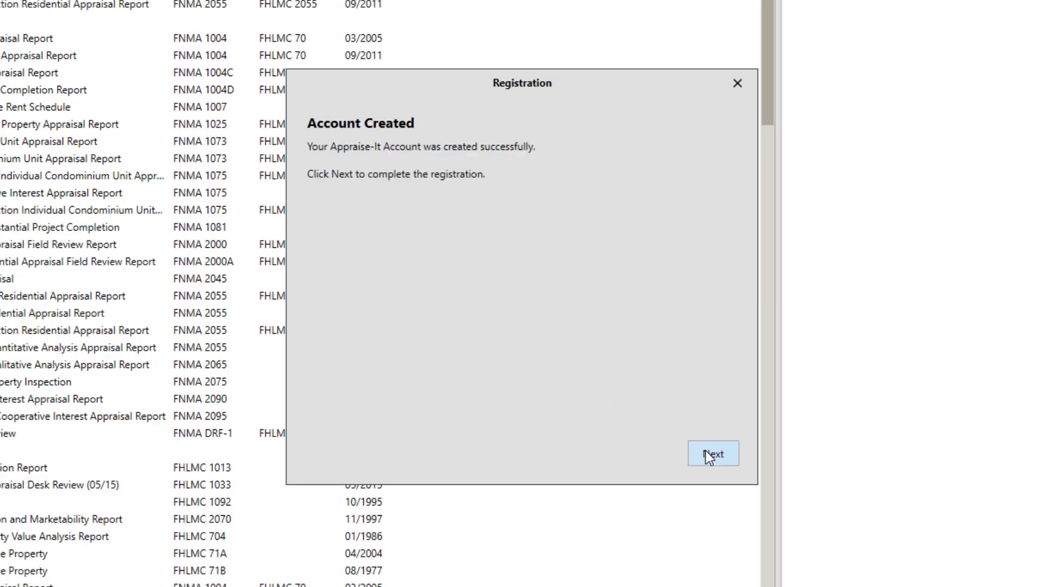
left_click(706, 450)
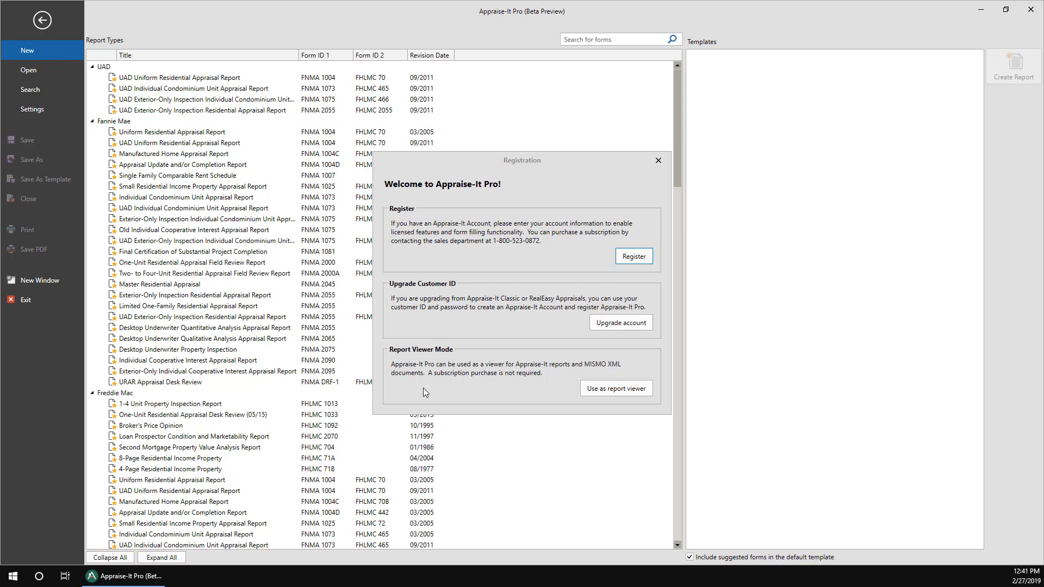
Switch to report-viewer mode and open test123.rptx from Recent Reports.
left_click(613, 390)
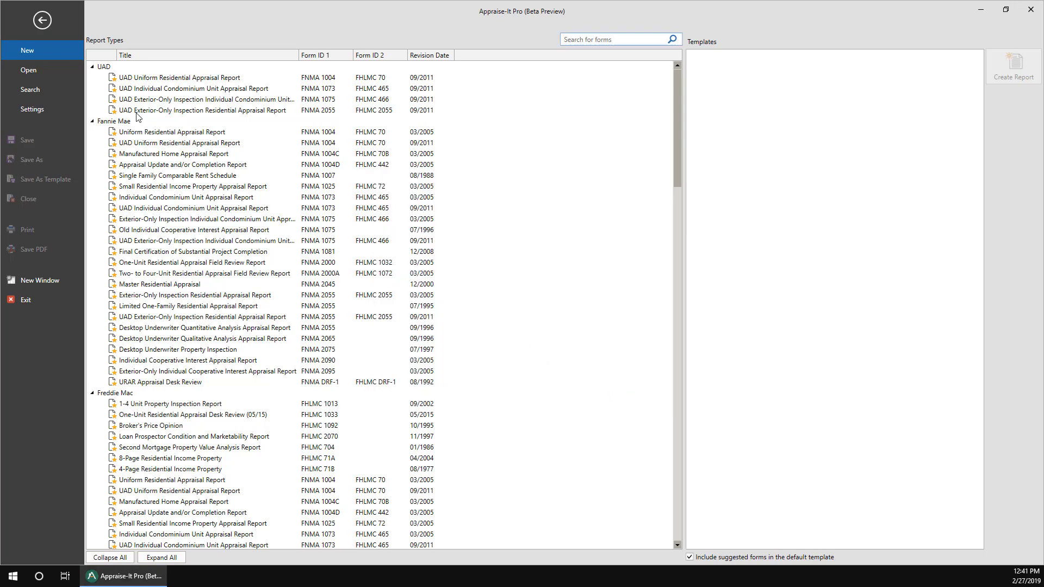
left_click(22, 65)
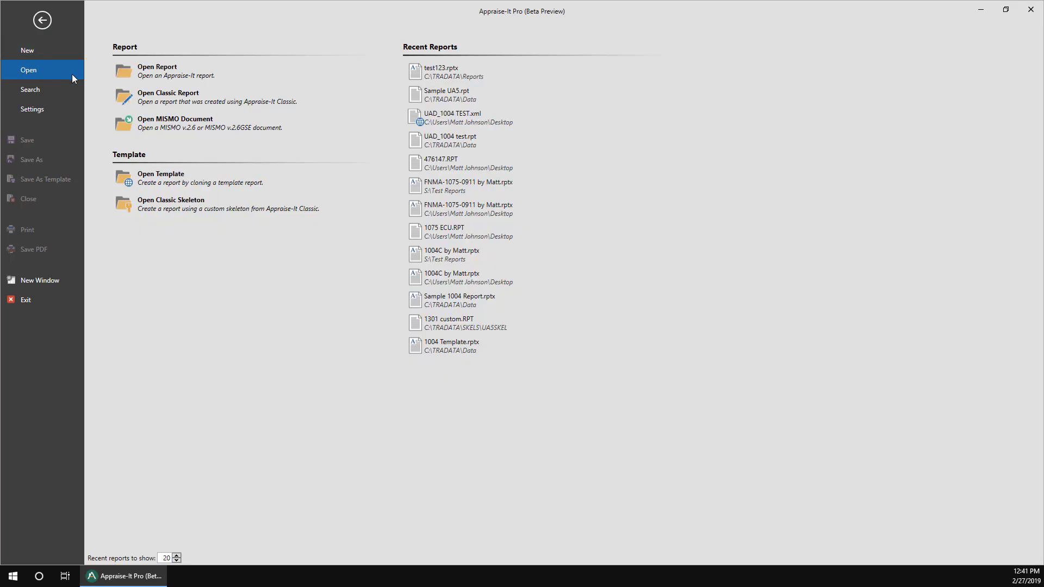
left_click(468, 67)
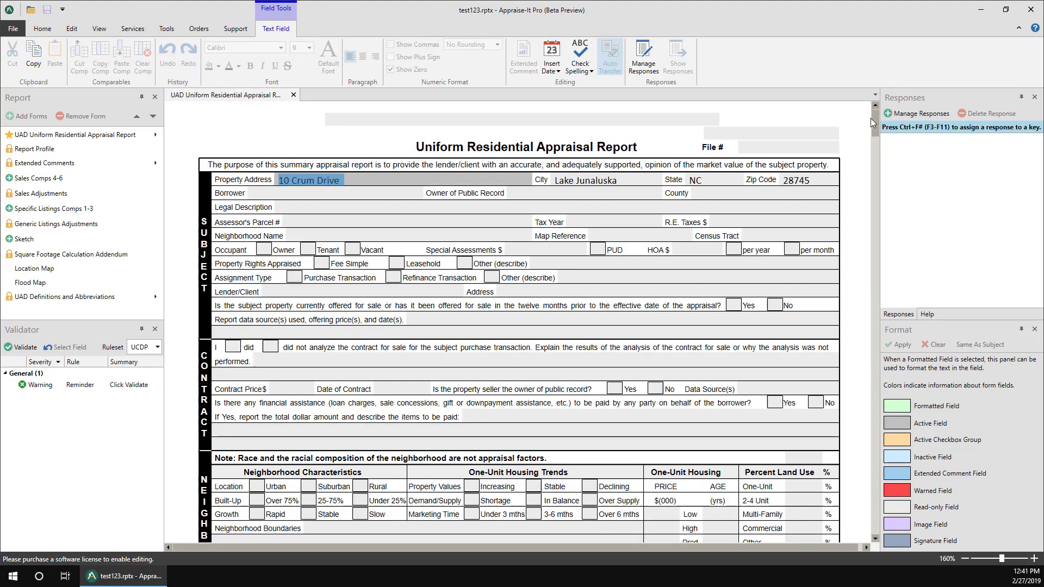
left_click_drag(875, 120, 876, 165)
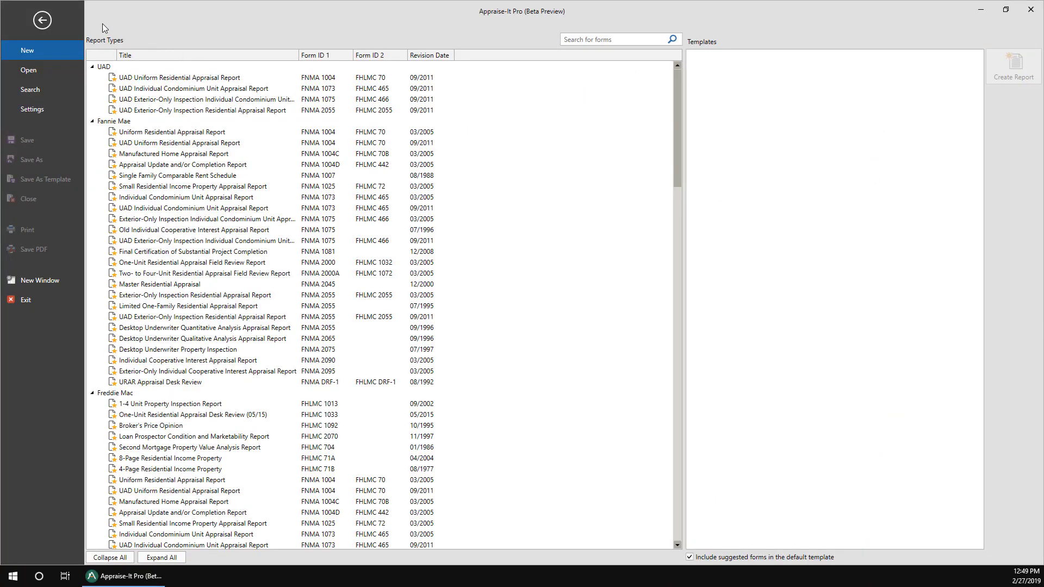
Open Home > User Profiles, select the second user, and view their License tab.
left_click(39, 22)
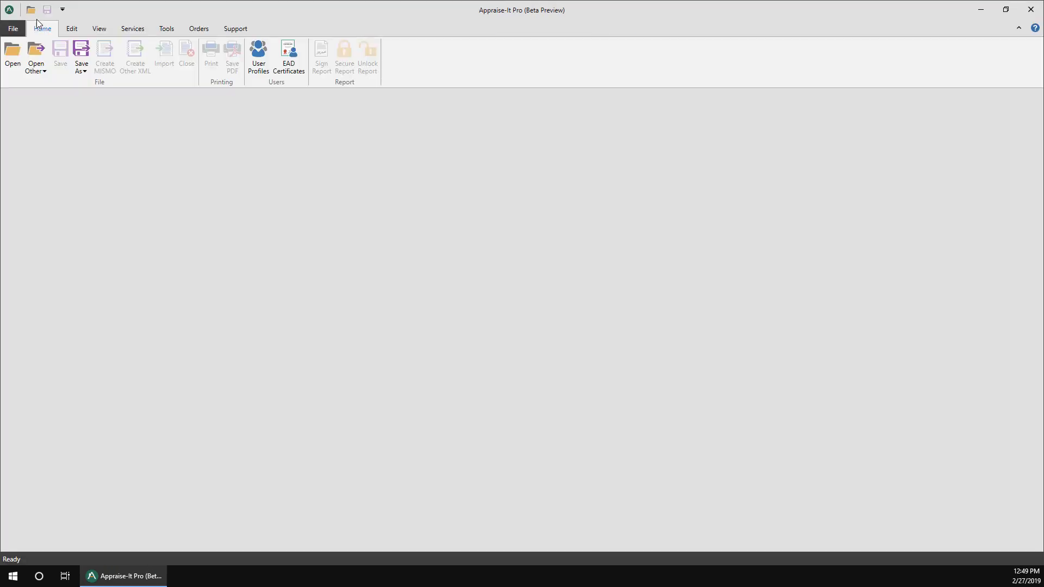
left_click(255, 55)
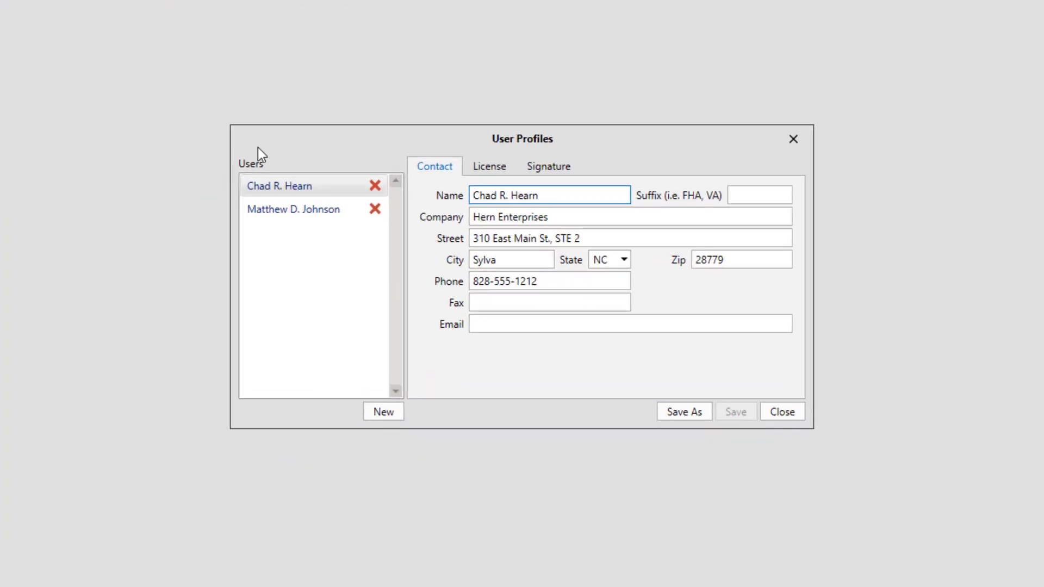
left_click(298, 215)
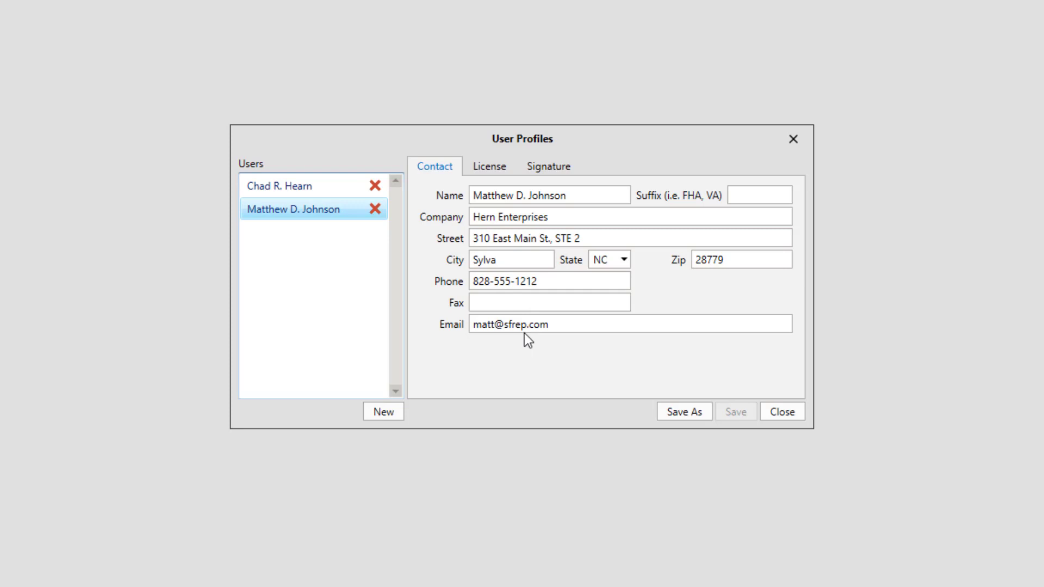
left_click(491, 168)
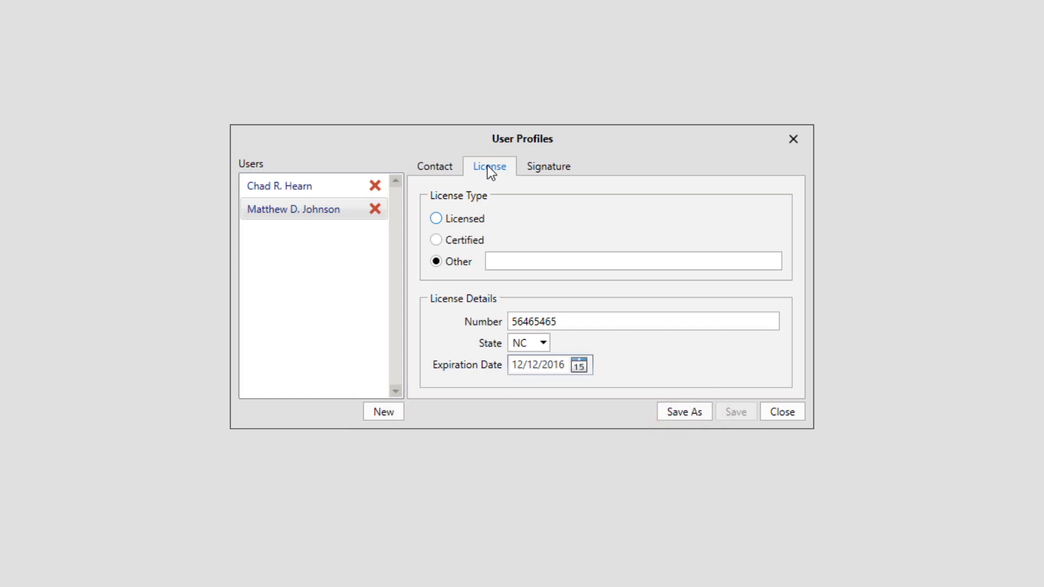
Switch to the Signature tab to display the second user's saved handwritten signature.
left_click(546, 165)
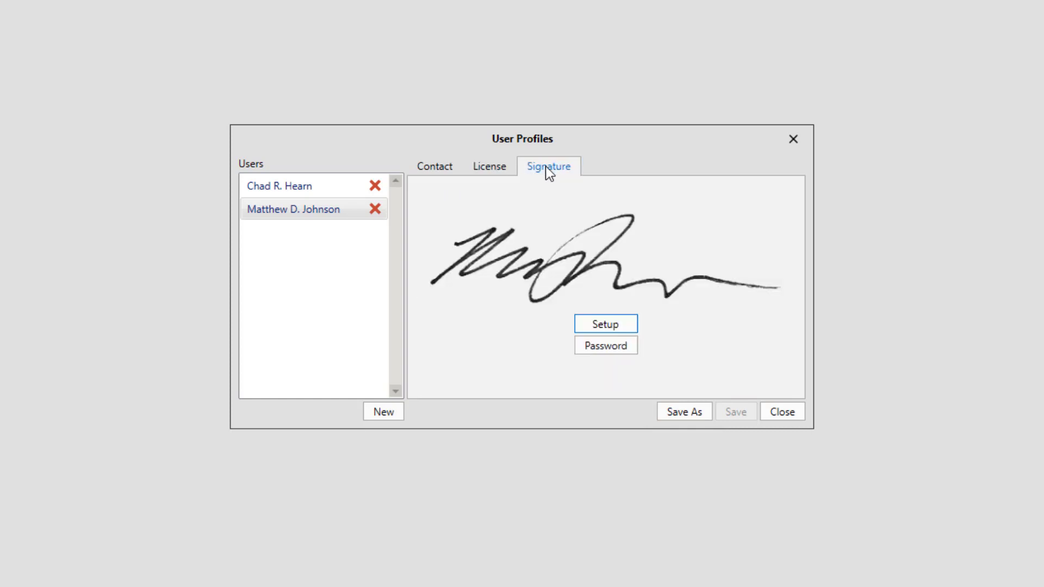